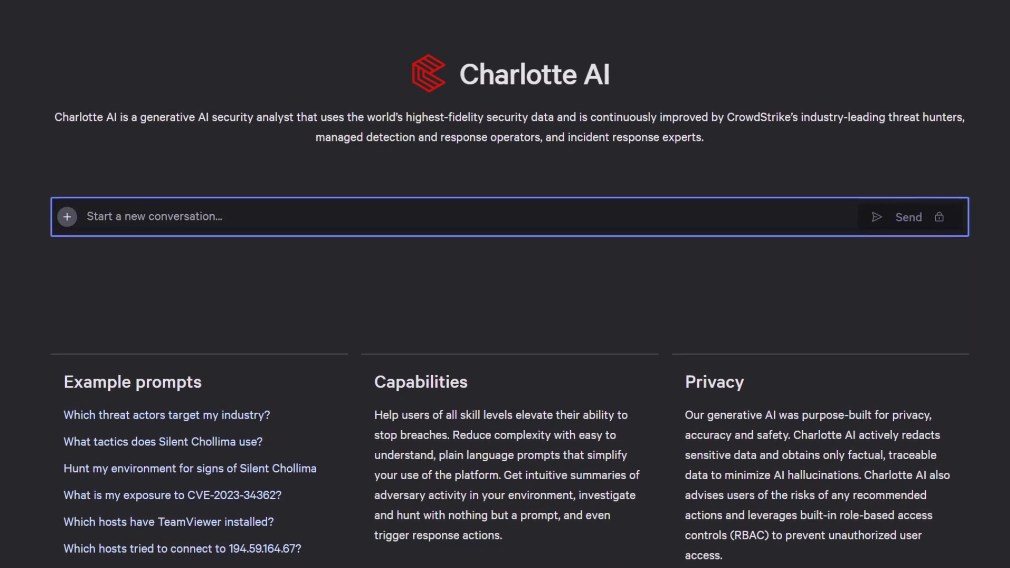
pyautogui.write('What is my exposure to vulne')
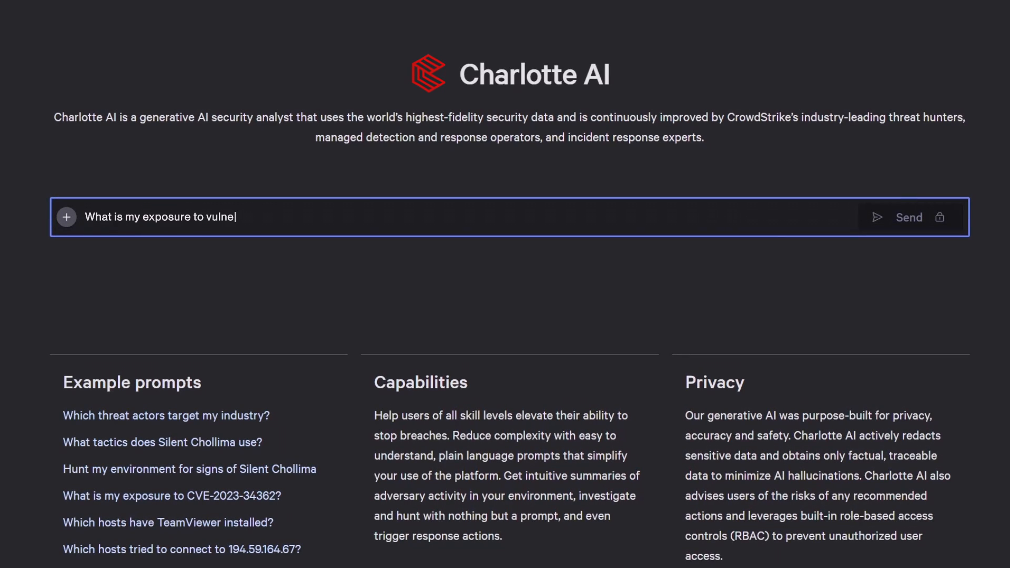
pyautogui.write('rabilities for Scattered Spider?')
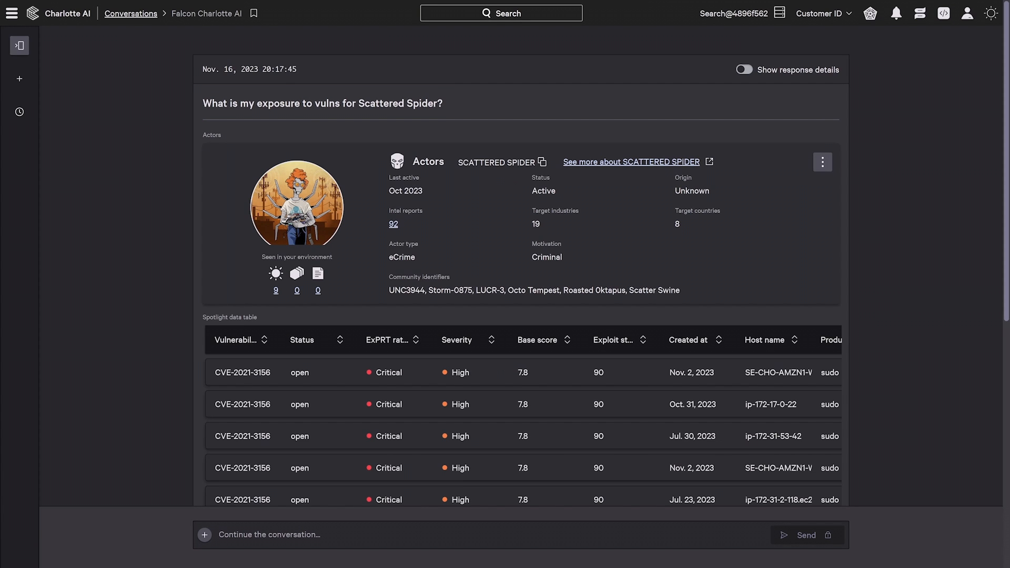
pyautogui.scroll(-4, 521, 316)
pyautogui.scroll(-2, 522, 316)
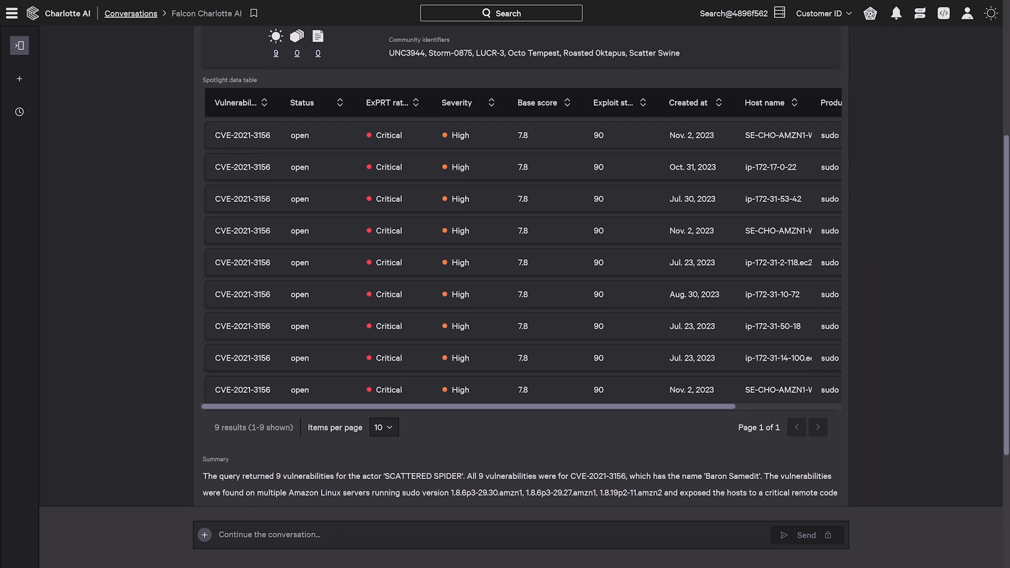
pyautogui.scroll(-5, 522, 316)
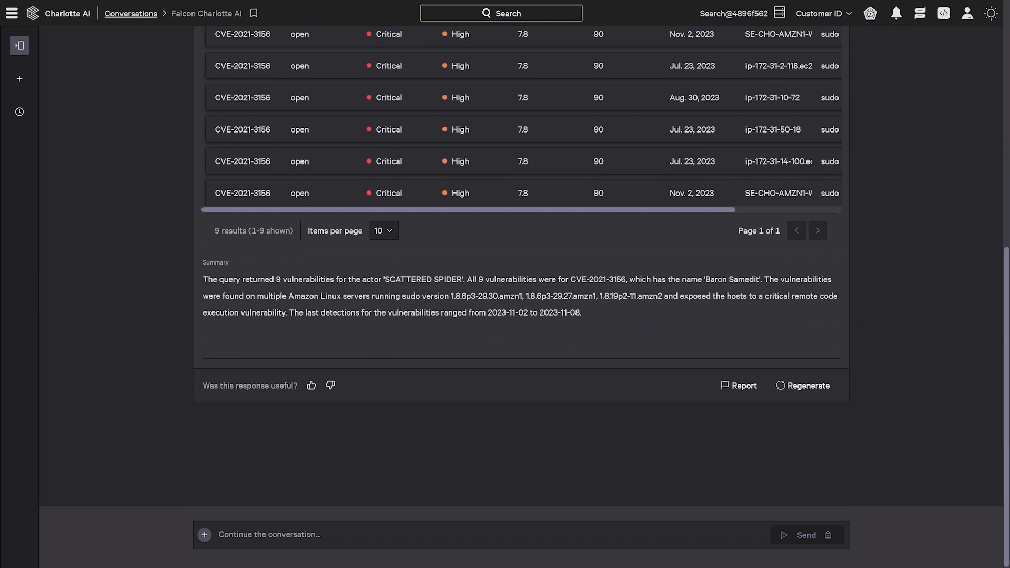